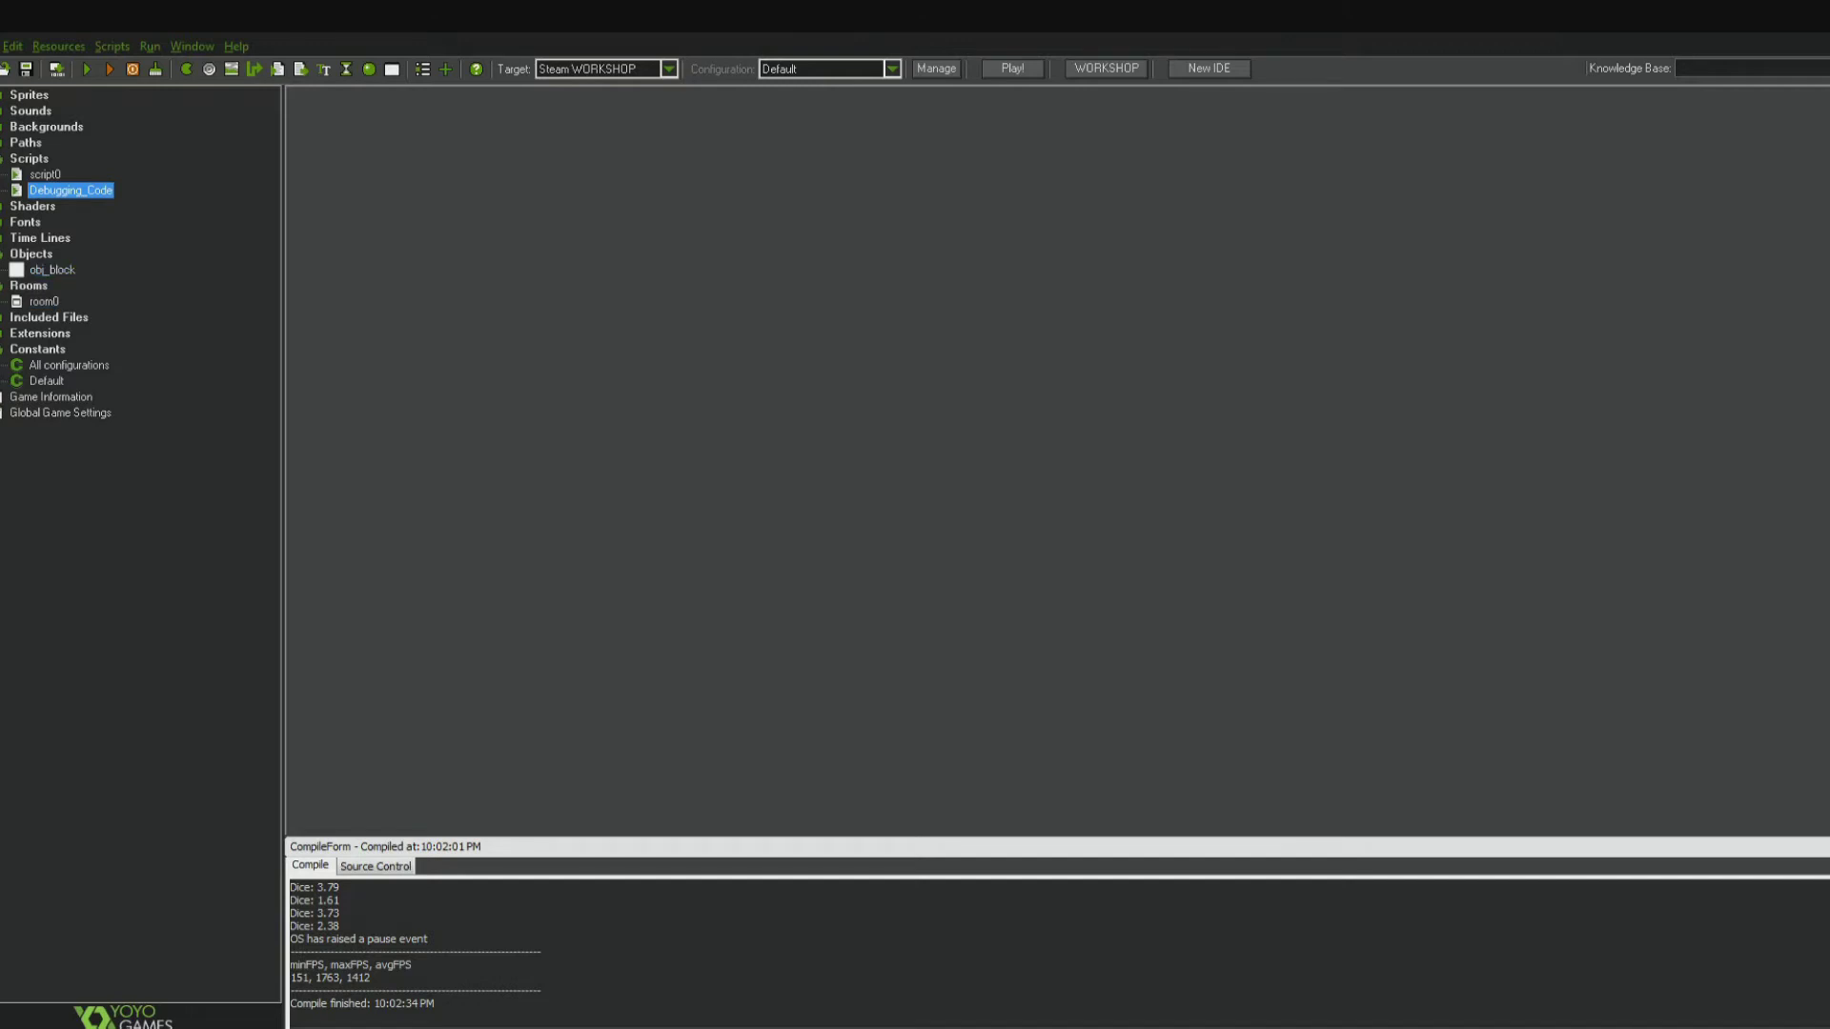
# Step: Open obj_block's properties maximized and edit its dice Set Variable action
pyautogui.doubleClick(52, 269)
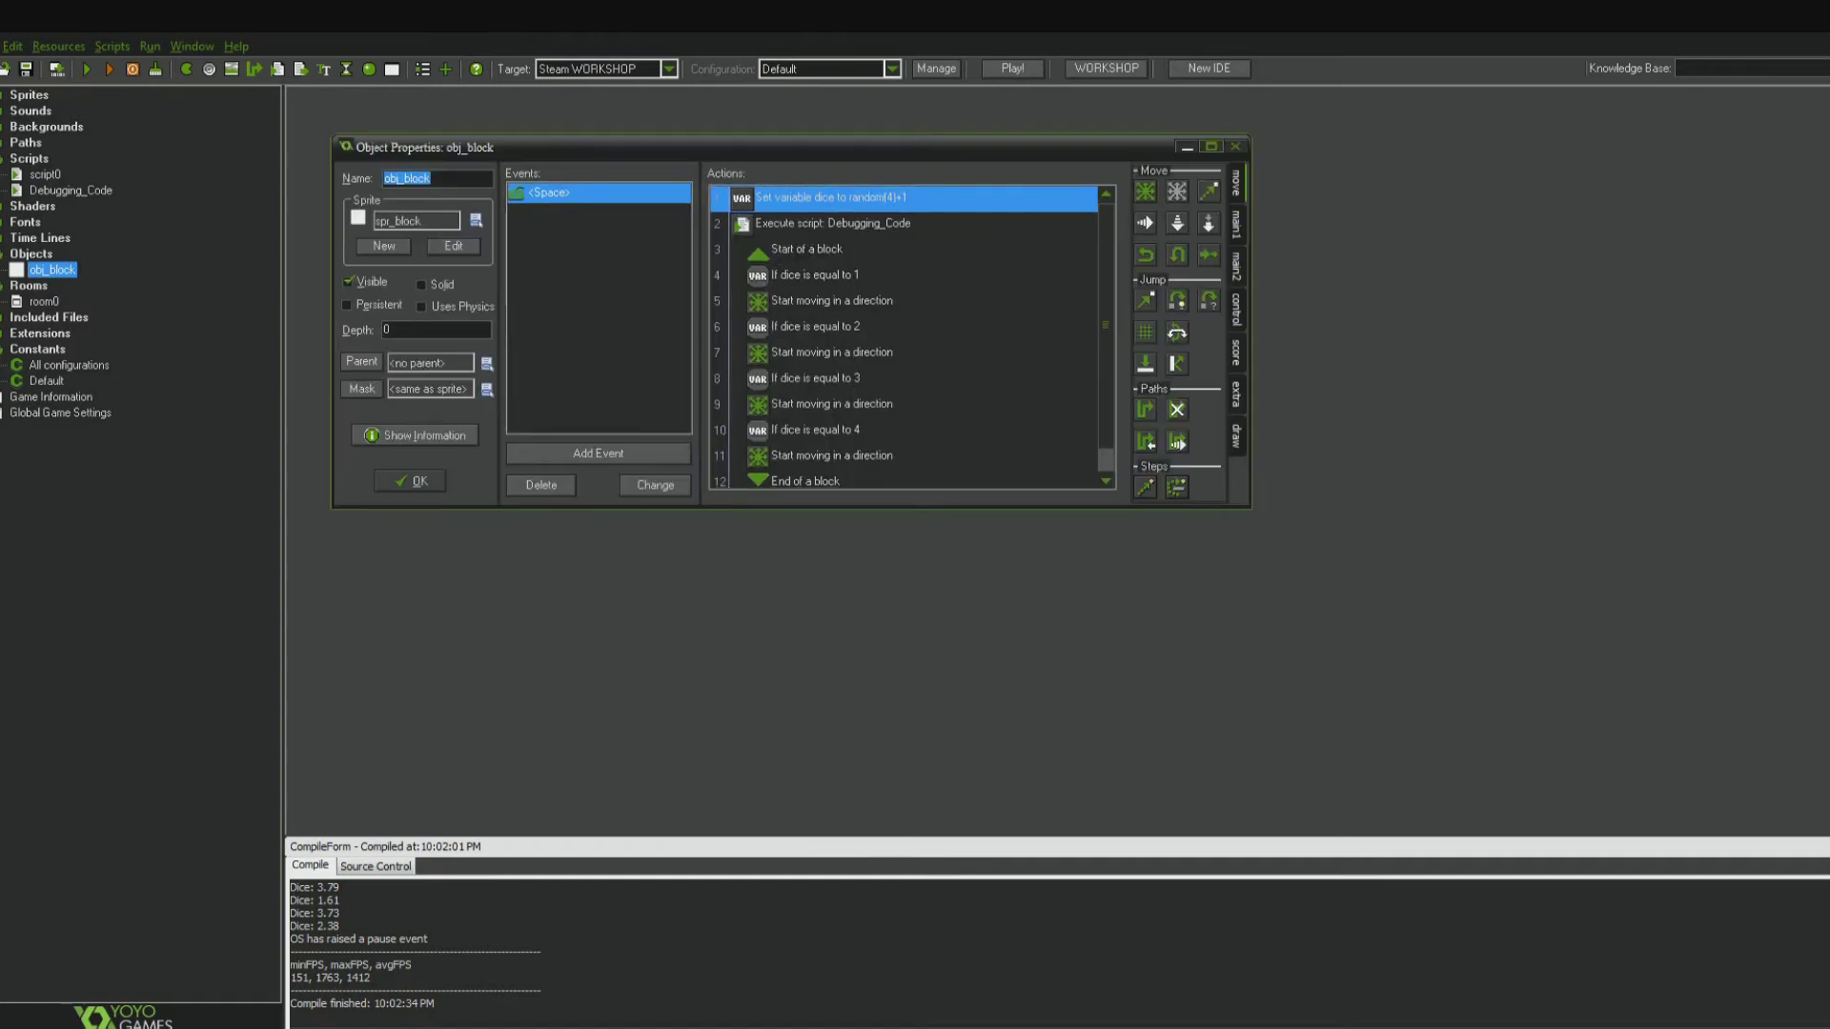
pyautogui.click(1210, 146)
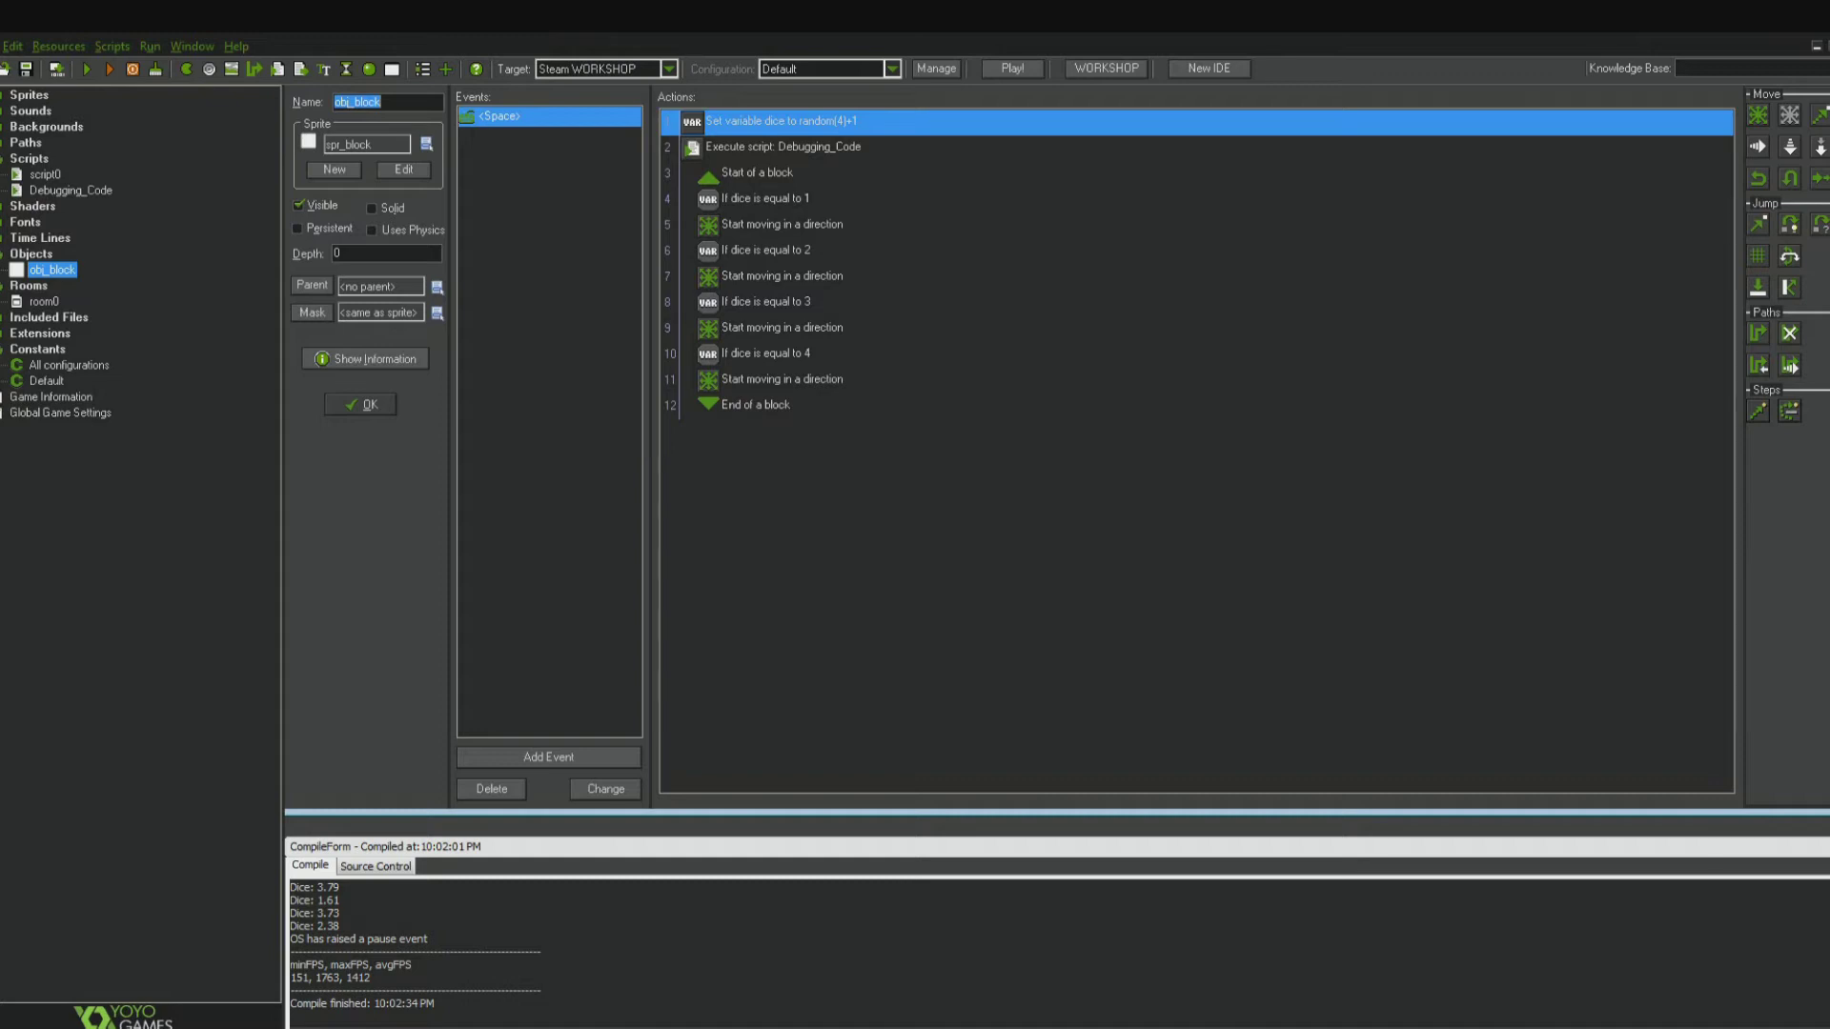
pyautogui.doubleClick(779, 121)
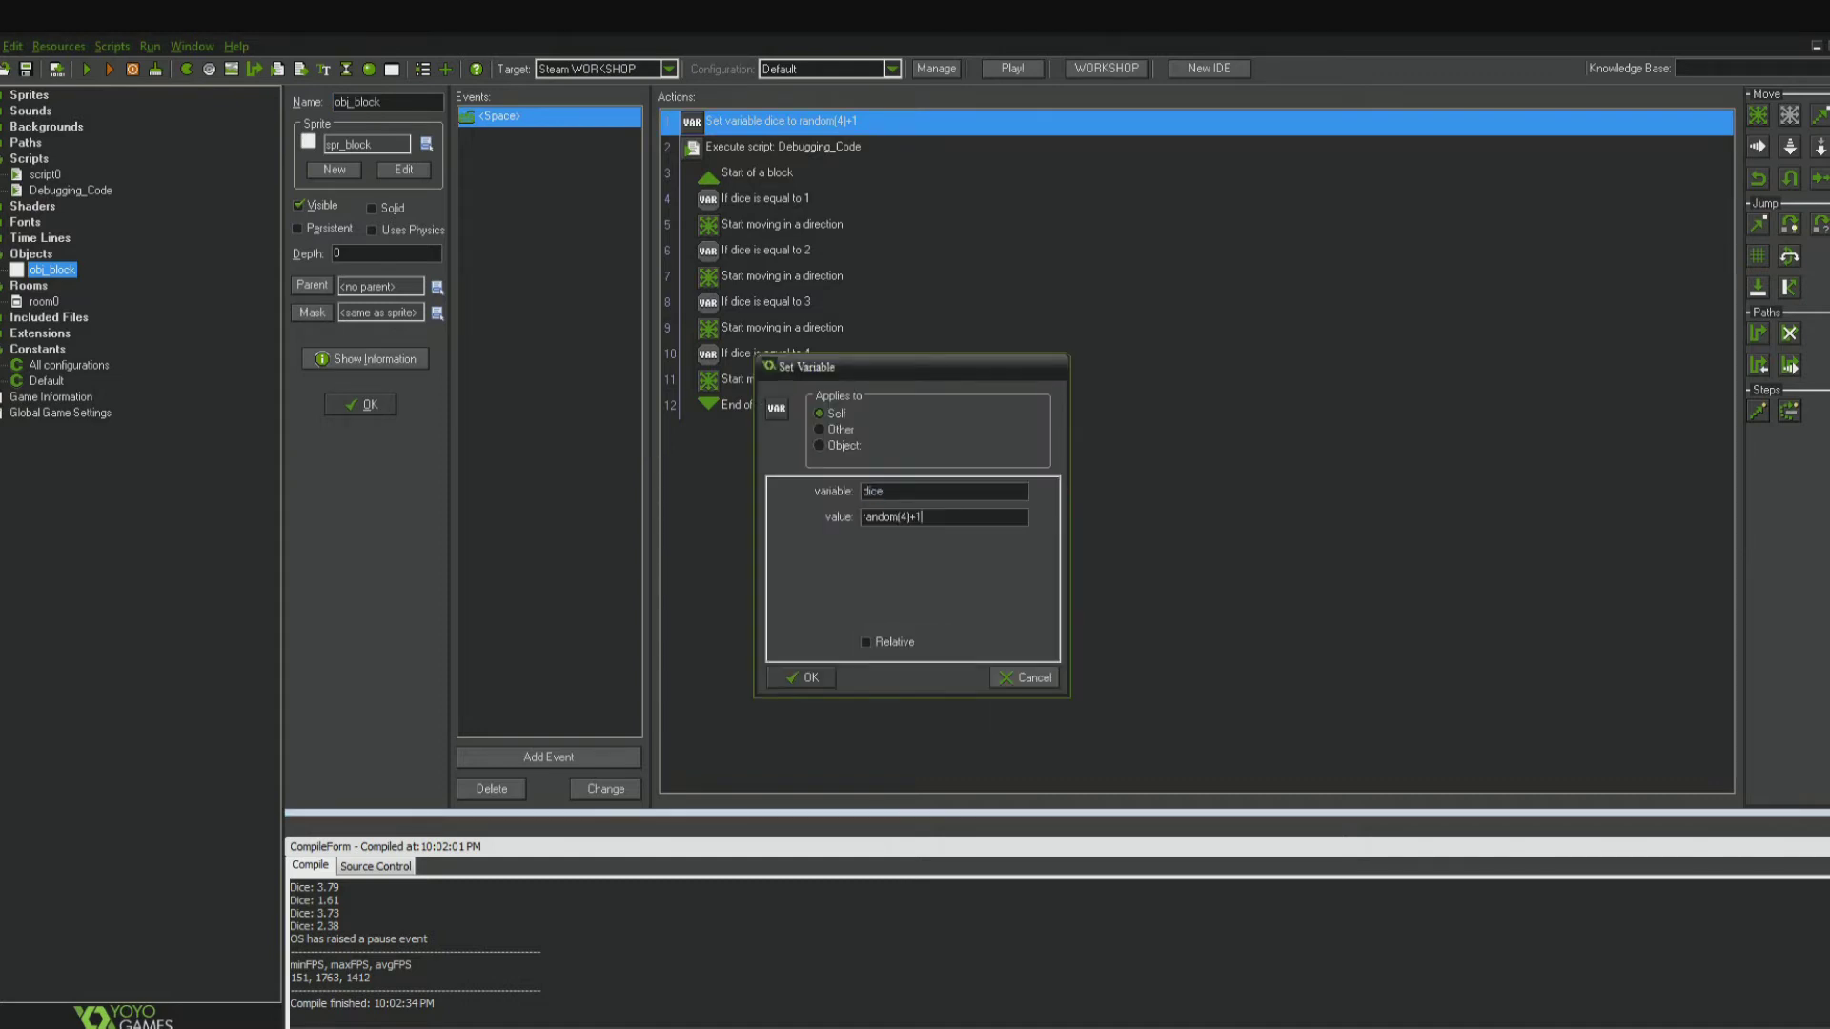
pyautogui.press('Tab')
pyautogui.press('Return')
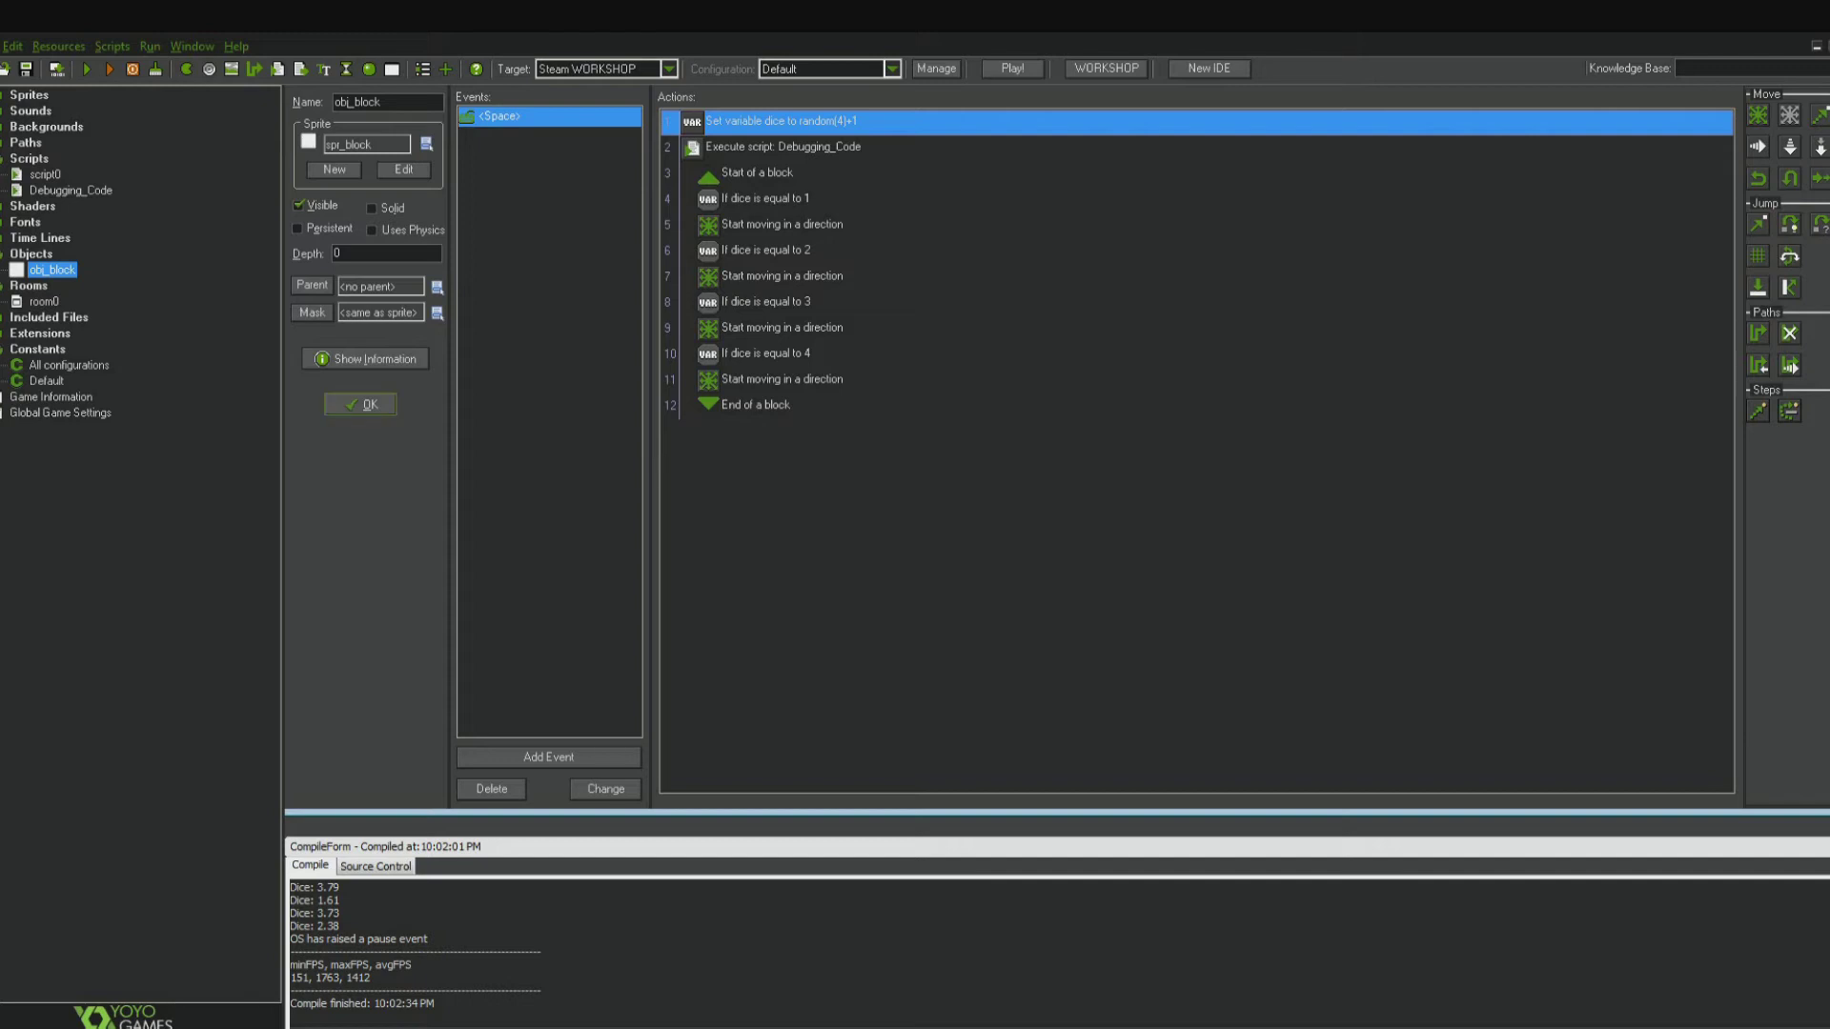
# Step: Run the game twice, rolling the dice once with Space, to see decimal results
pyautogui.press('F5')
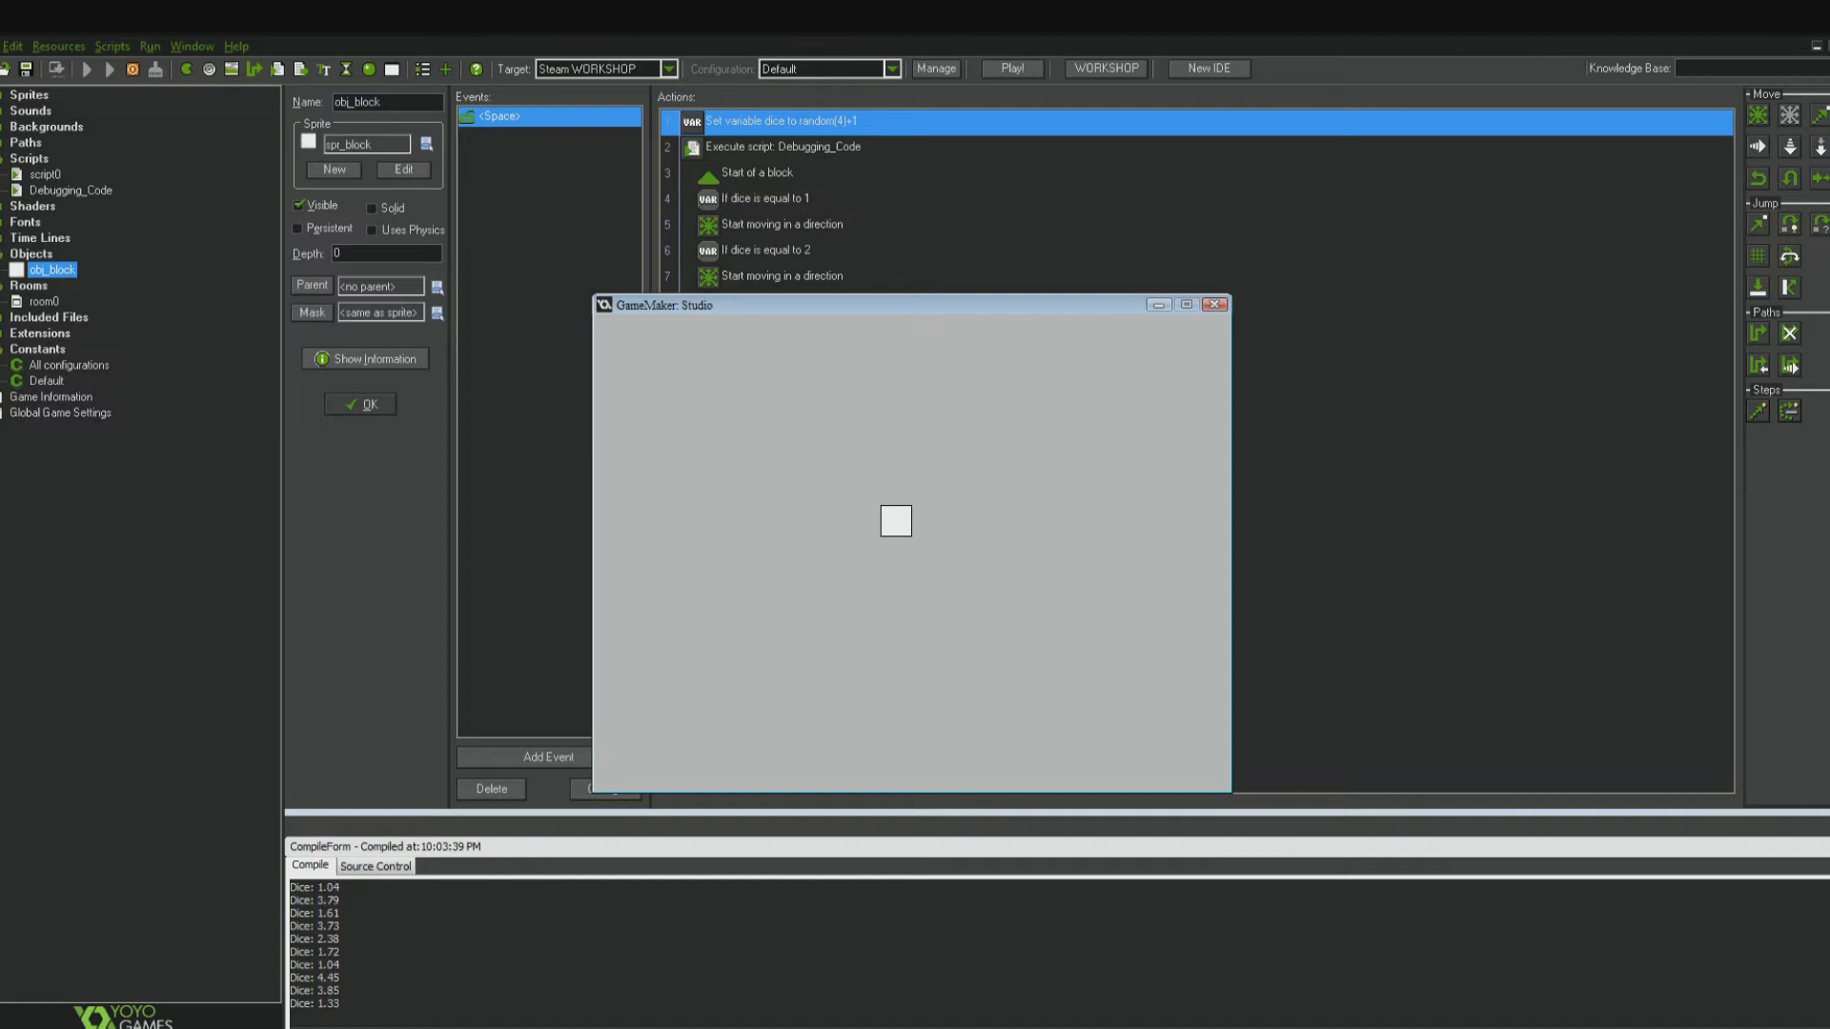
pyautogui.press('space')
pyautogui.press('space')
pyautogui.press('space')
pyautogui.press('Escape')
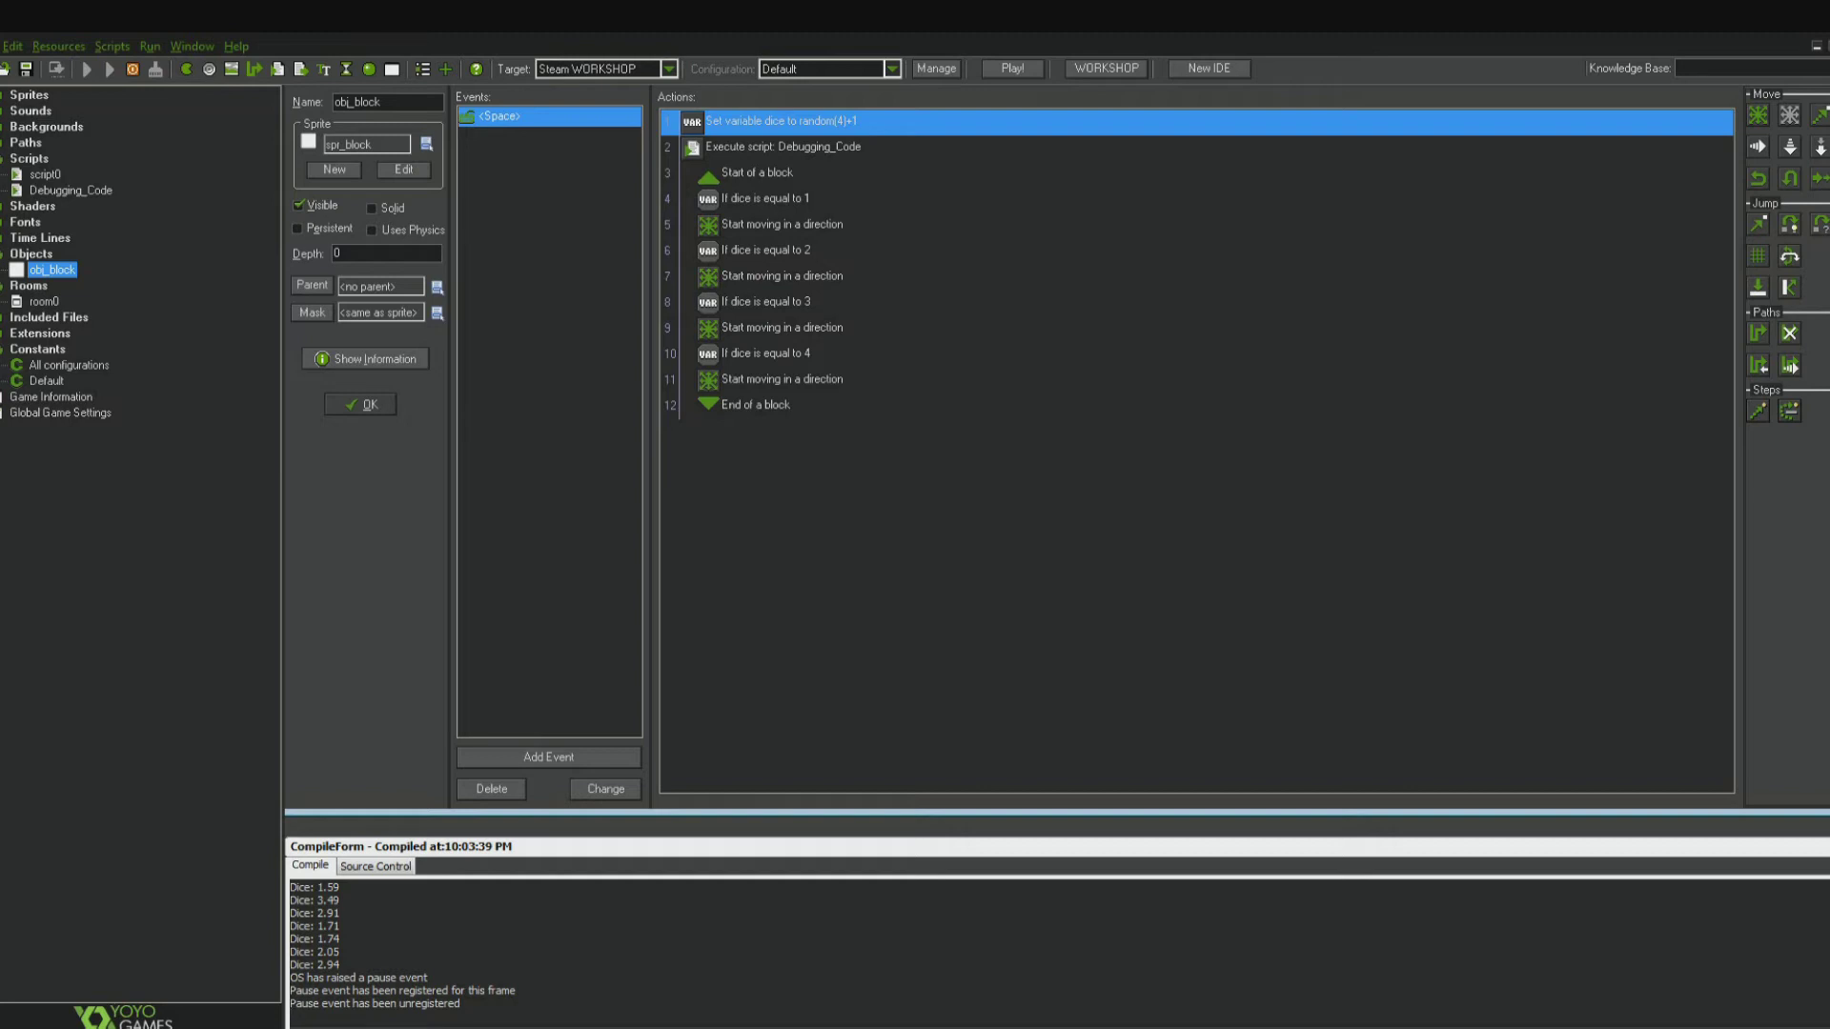
pyautogui.press('F5')
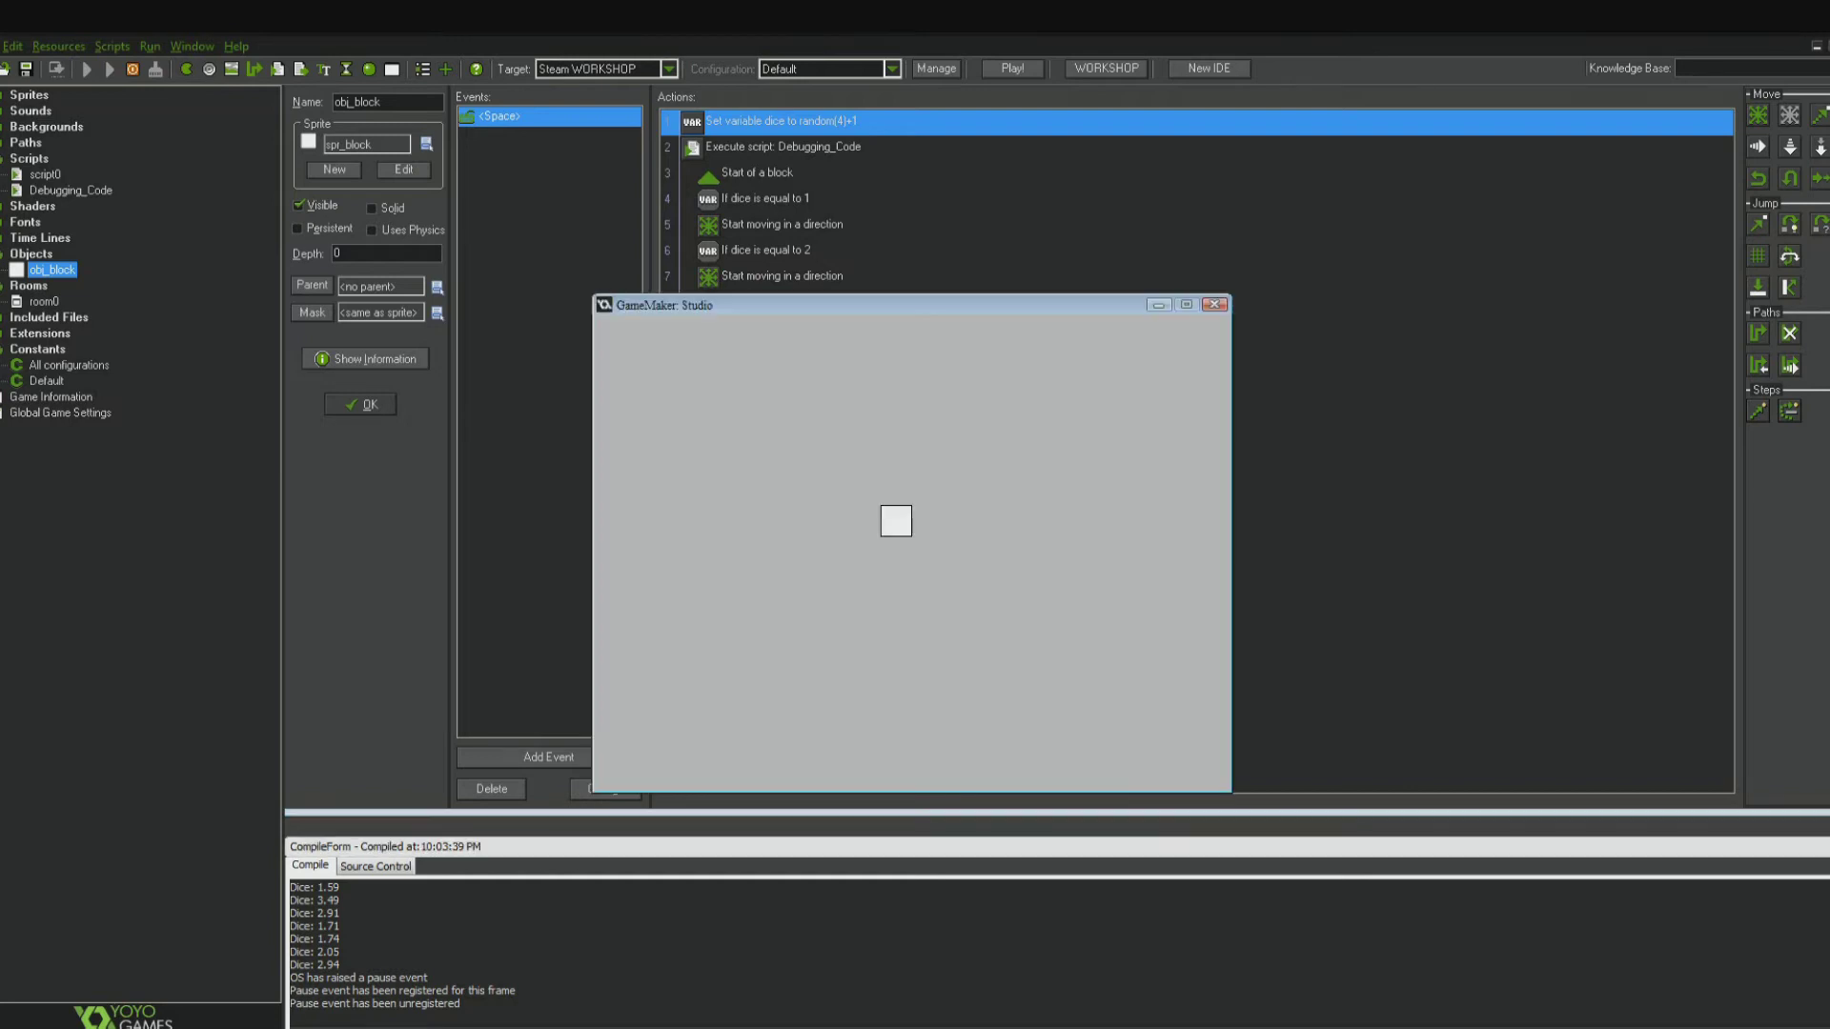
pyautogui.press('Escape')
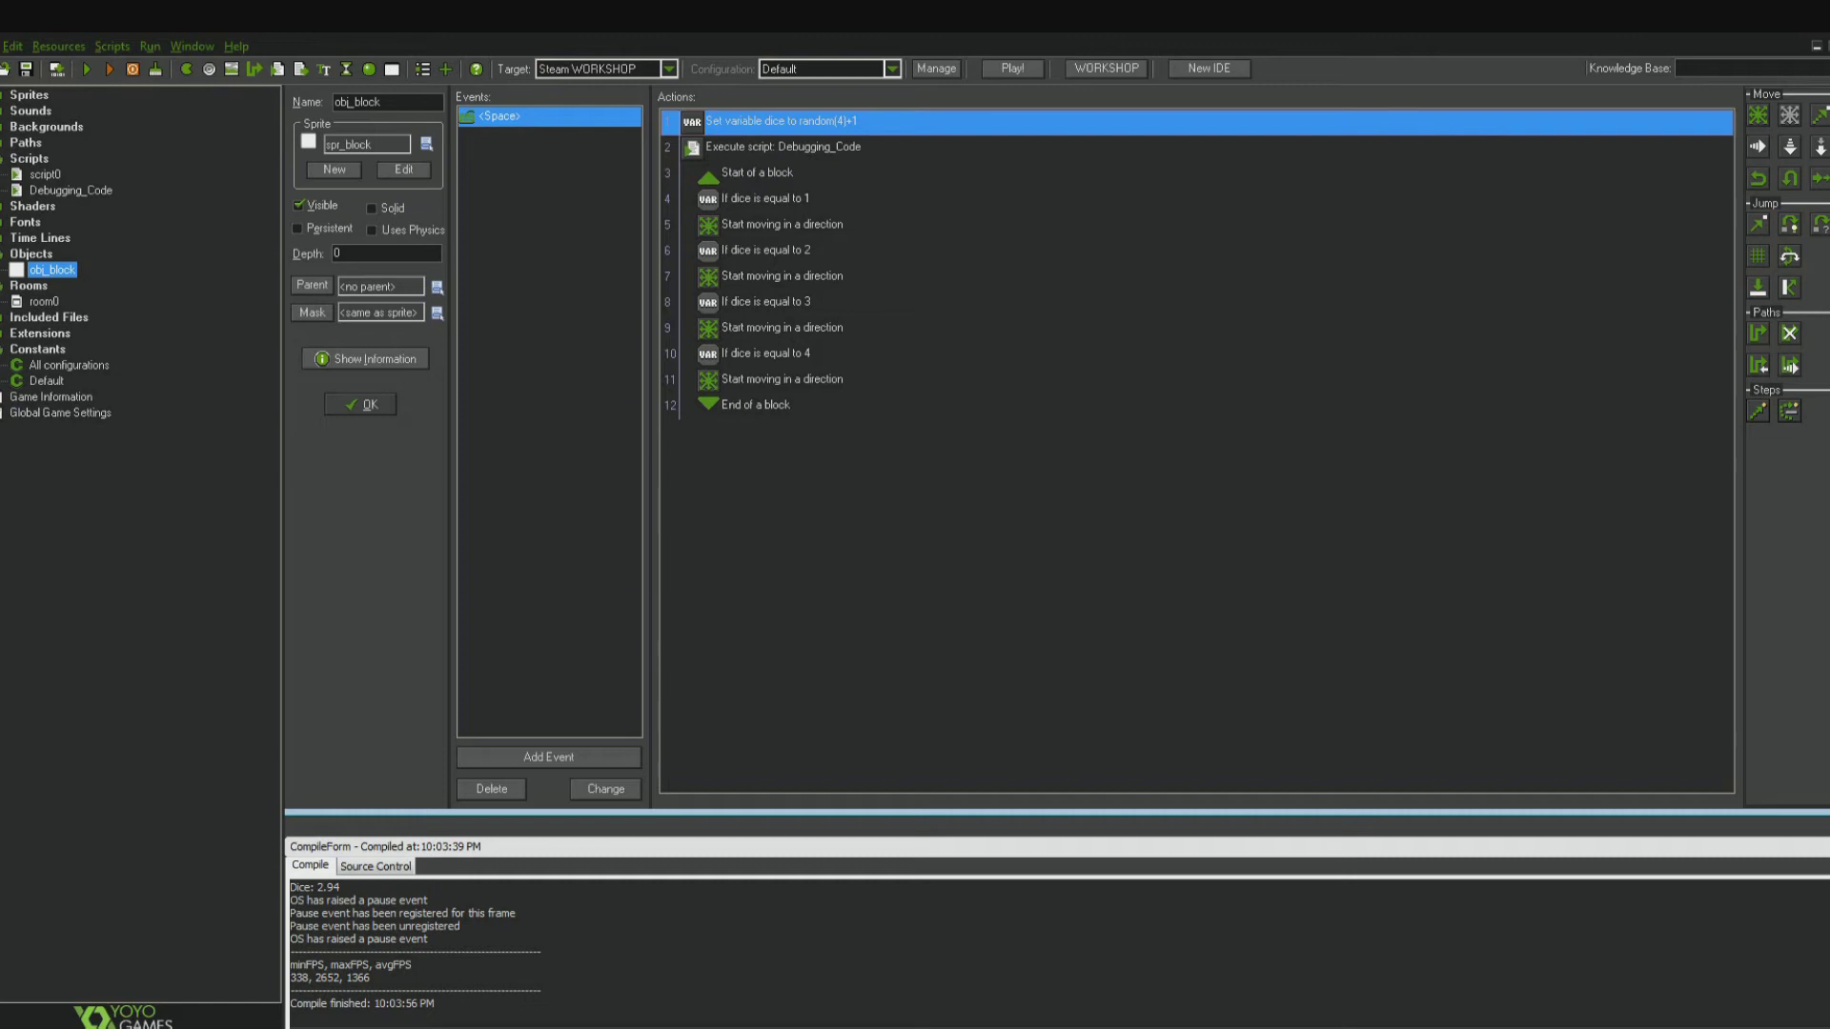
# Step: Change the dice value to floor(random(4)+1) and confirm
pyautogui.click(866, 517)
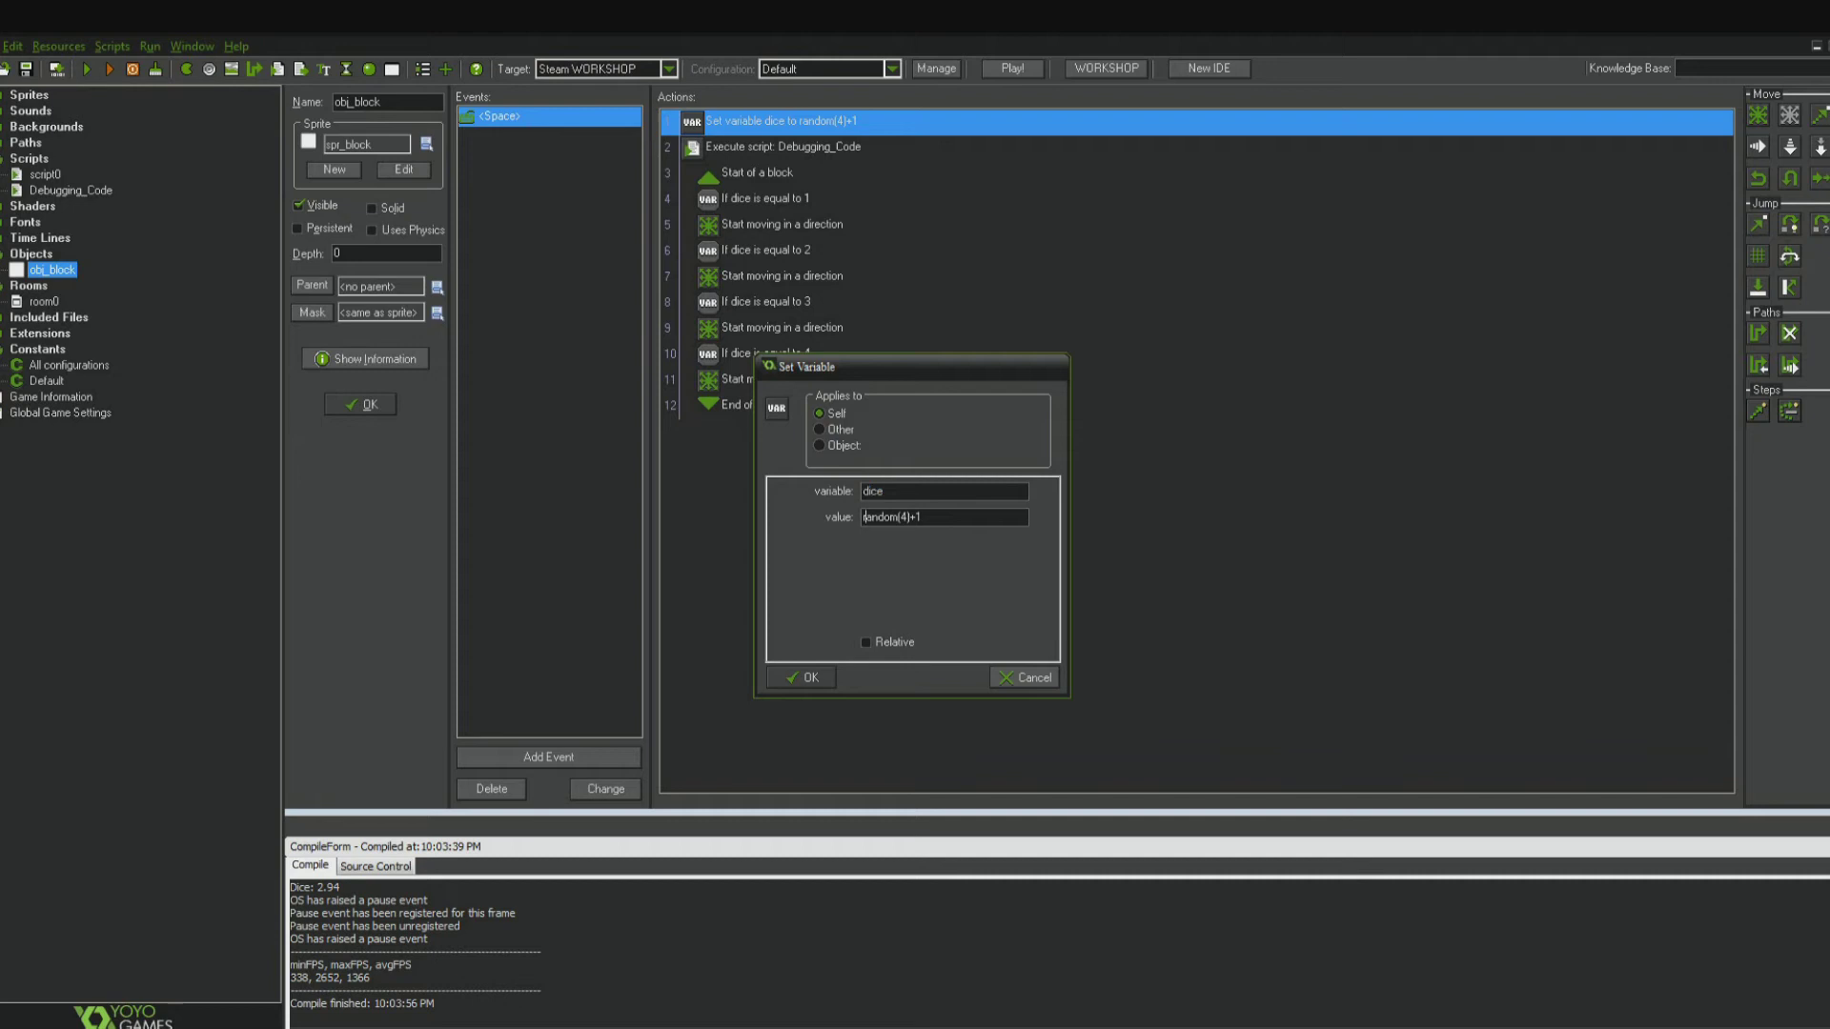
pyautogui.write('floor')
pyautogui.write('(')
pyautogui.write(')')
pyautogui.click(802, 676)
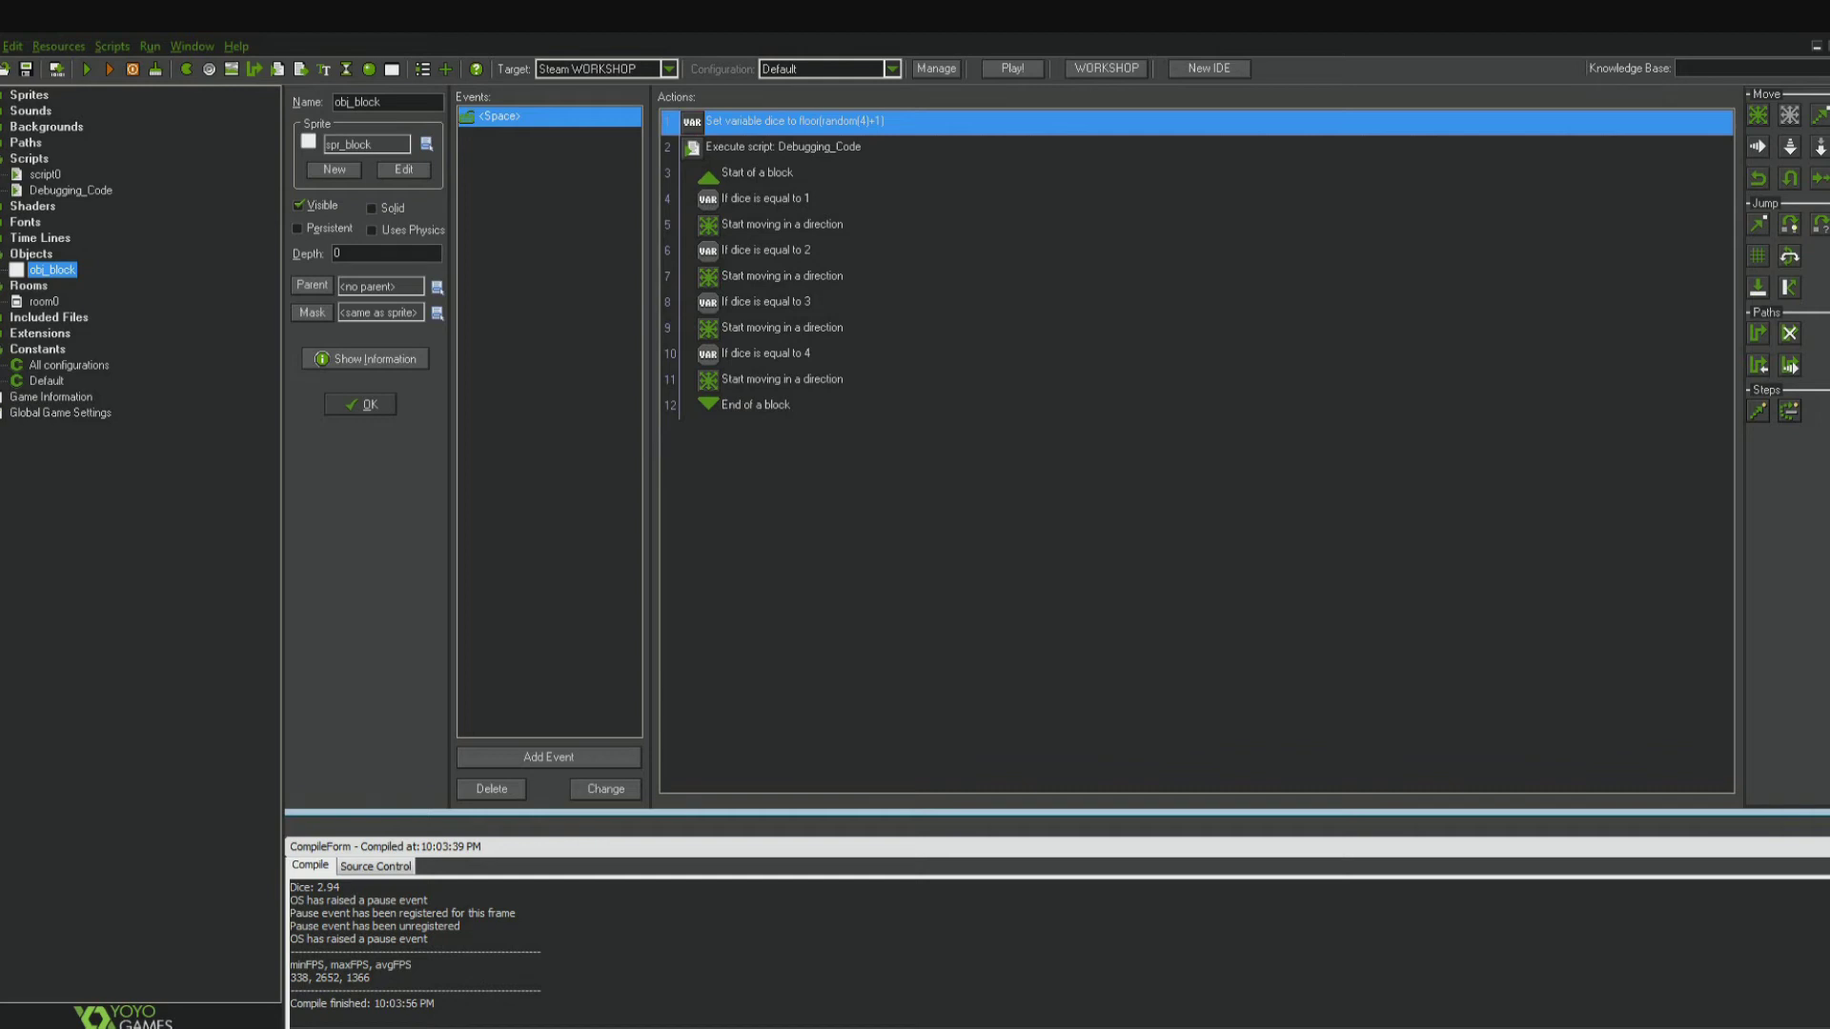
# Step: Close obj_block's properties, test-run the game, then reopen obj_block
pyautogui.click(360, 405)
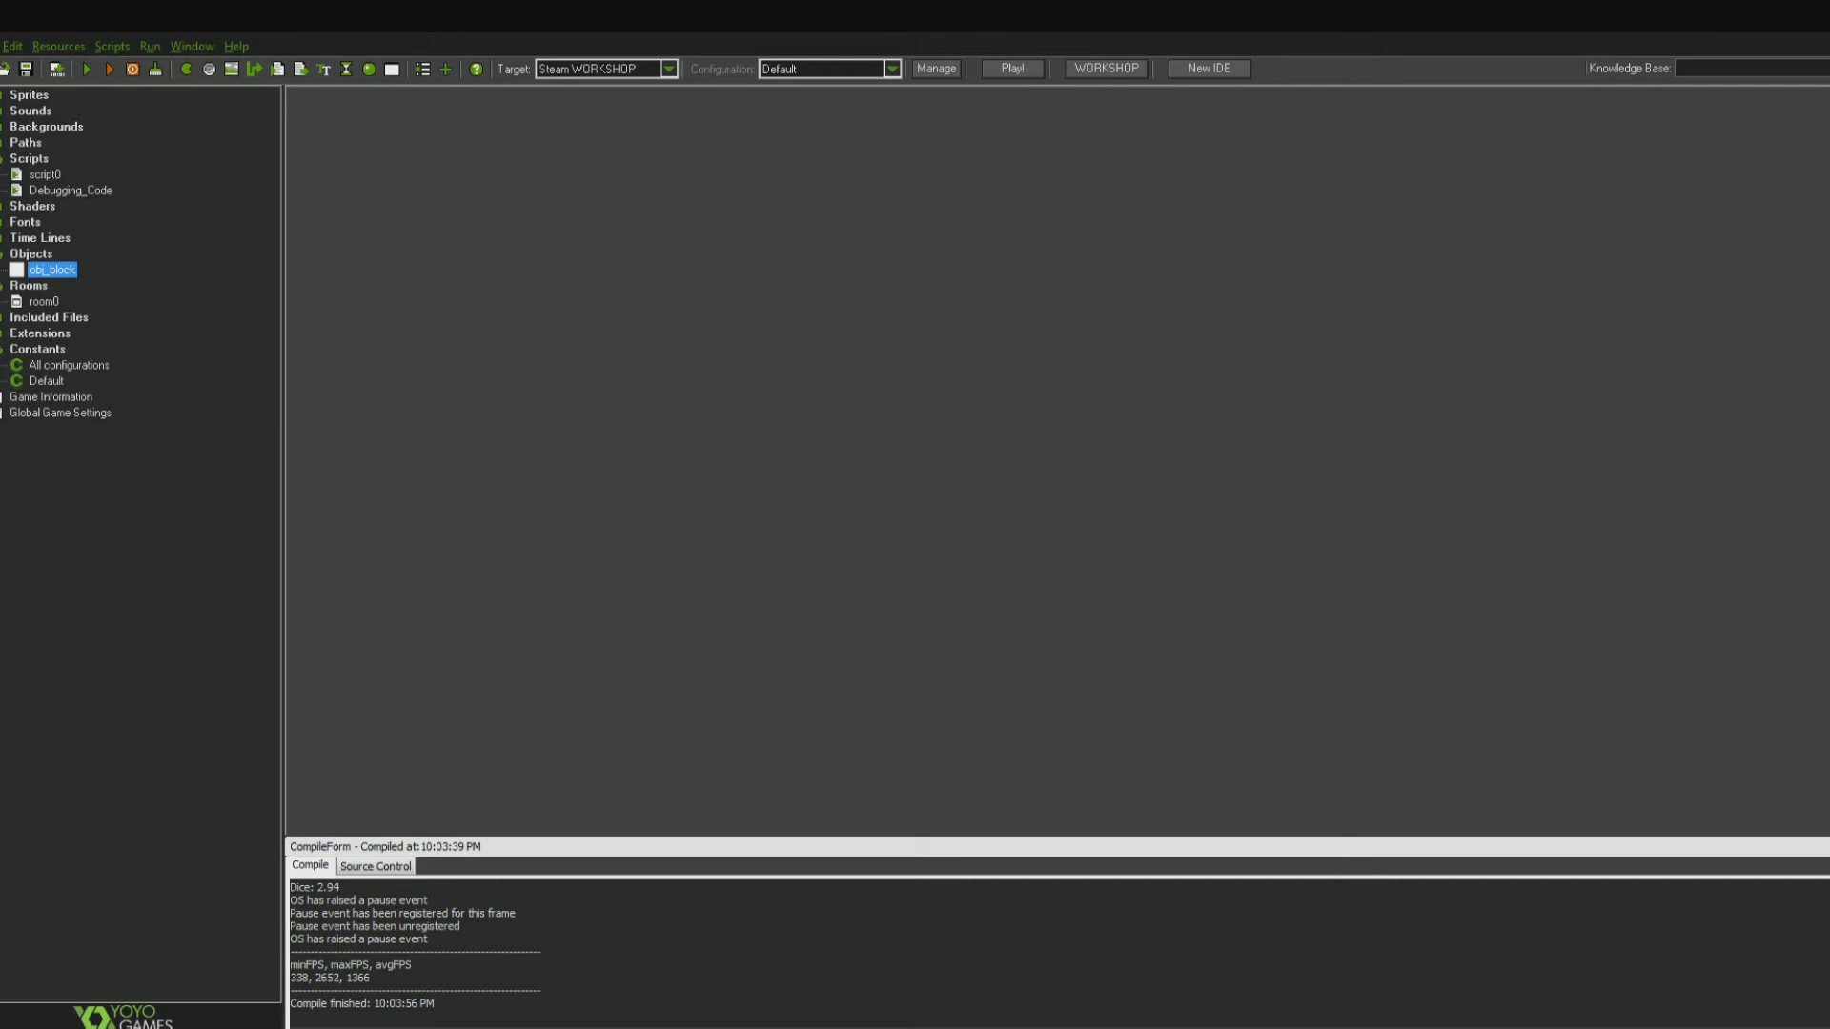
pyautogui.press('F5')
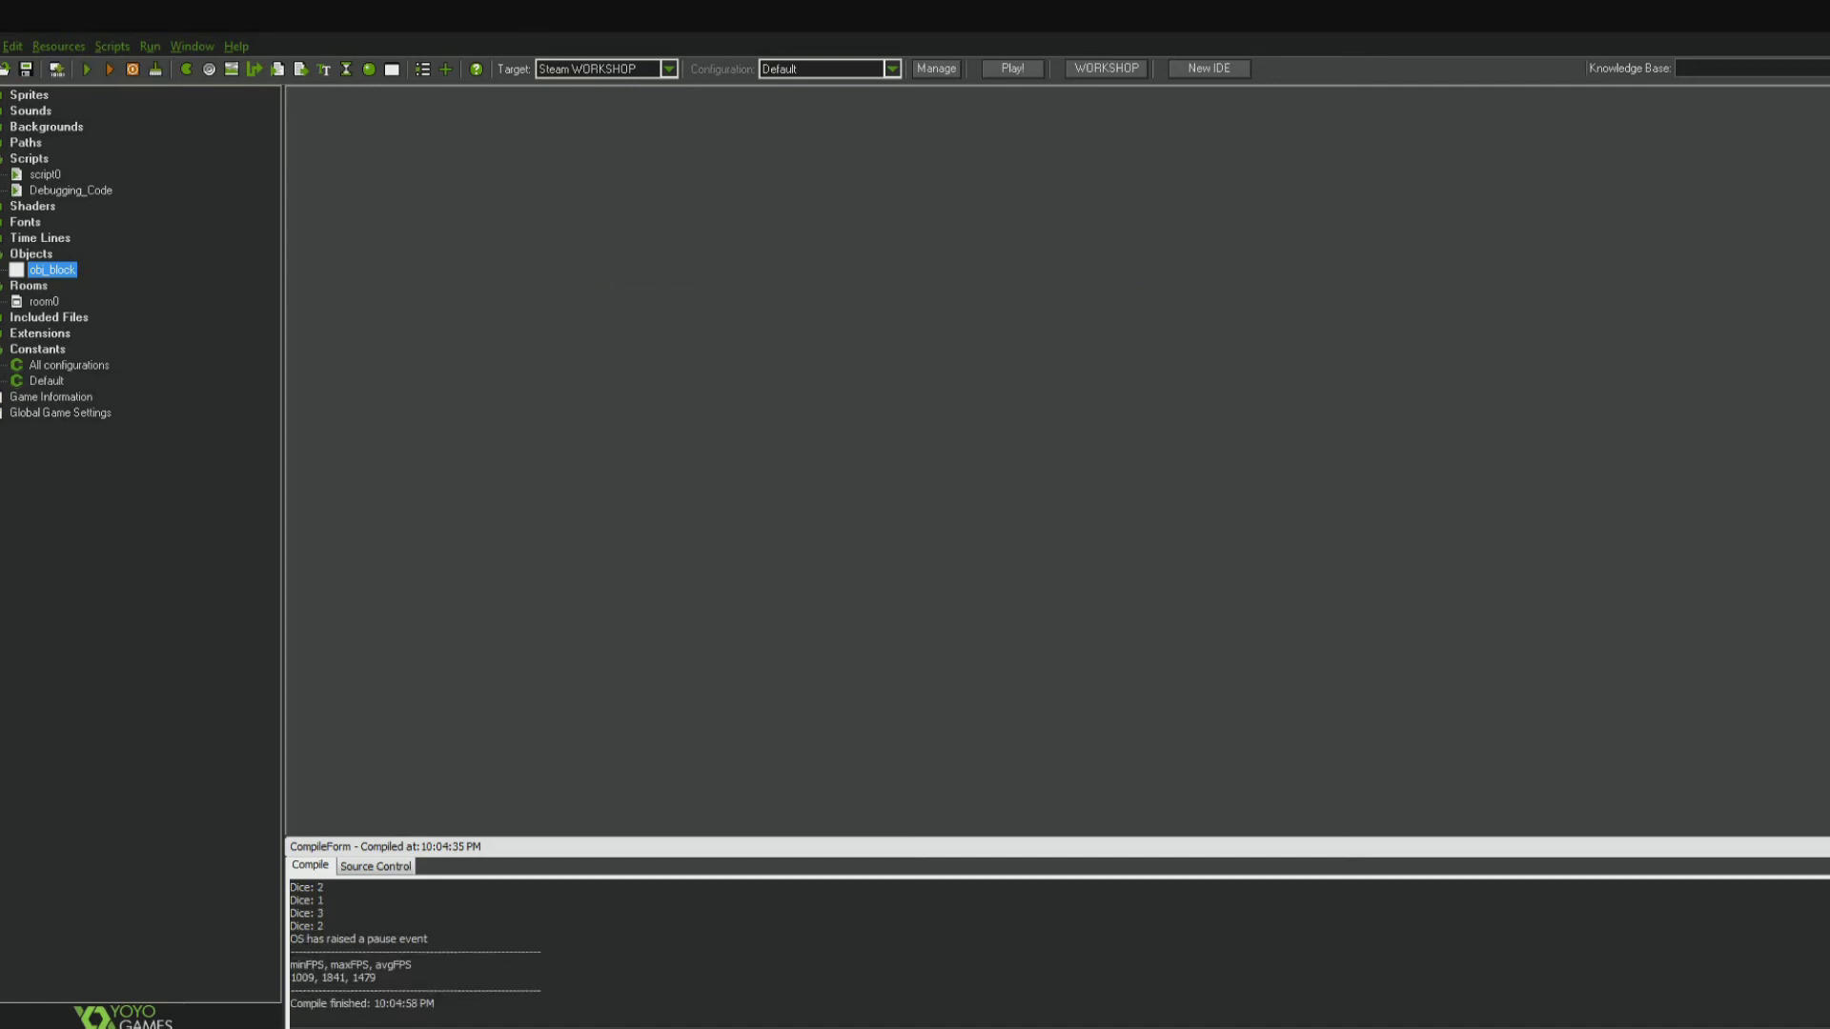
pyautogui.doubleClick(52, 269)
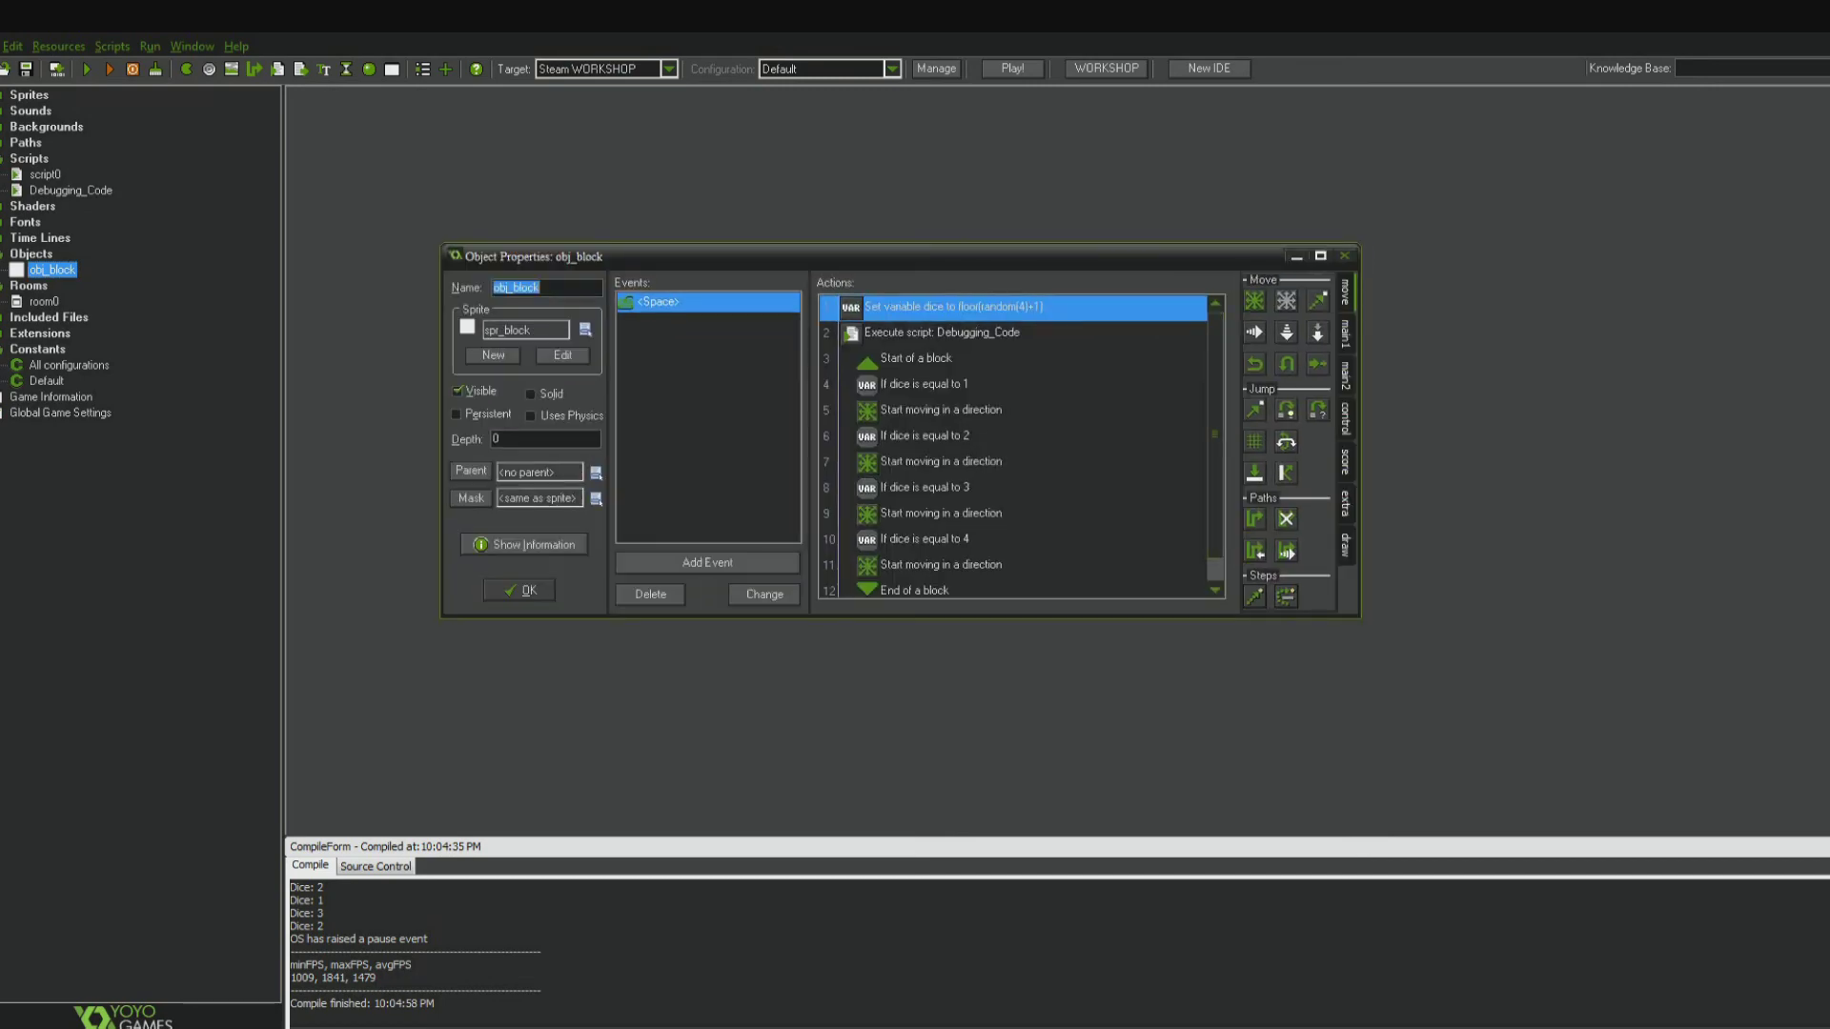
# Step: Maximize obj_block's Object Properties window to fill the workspace
pyautogui.click(1319, 257)
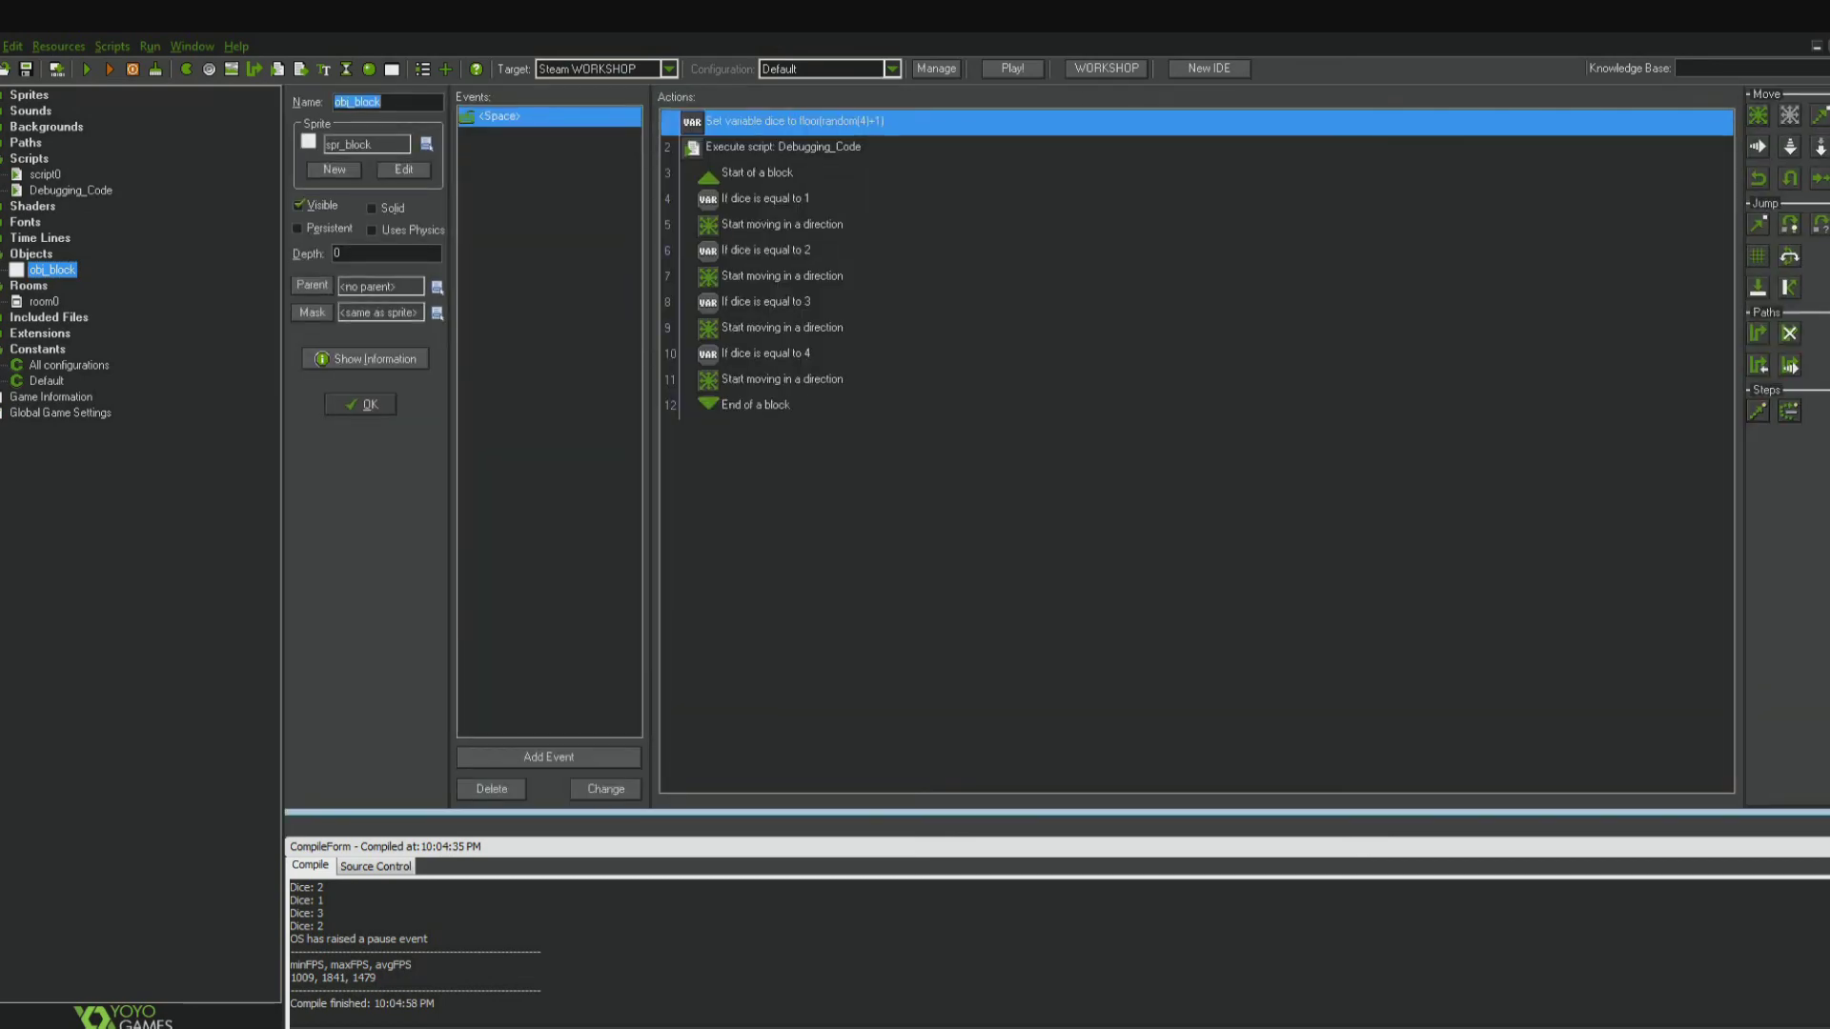